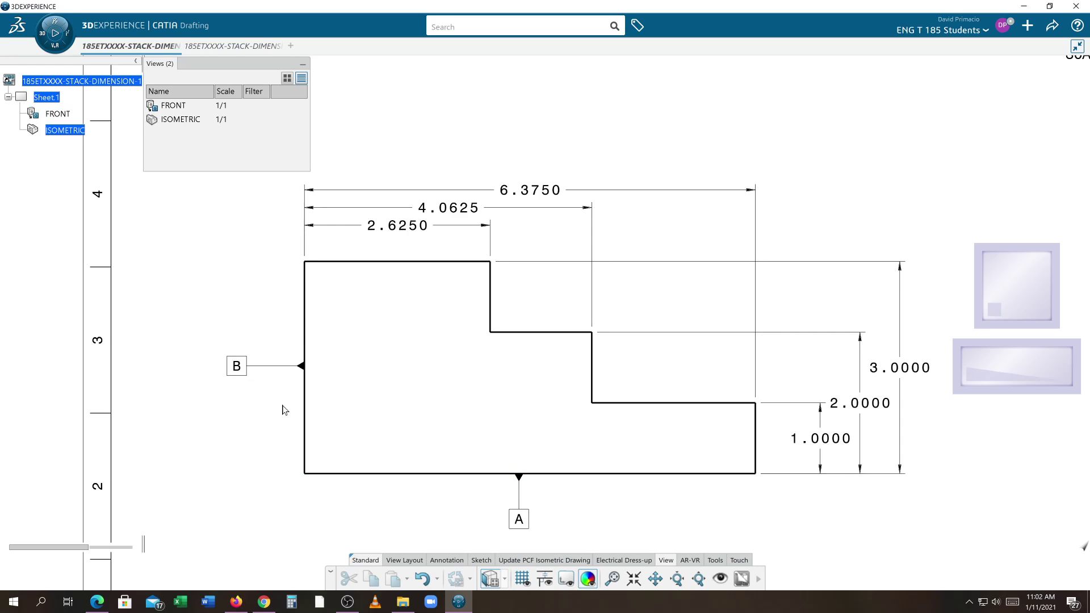
Delete the existing datum symbols B and A from the stepped part's front view.
left_click(252, 378)
key("Delete")
left_click(518, 514)
key("Delete")
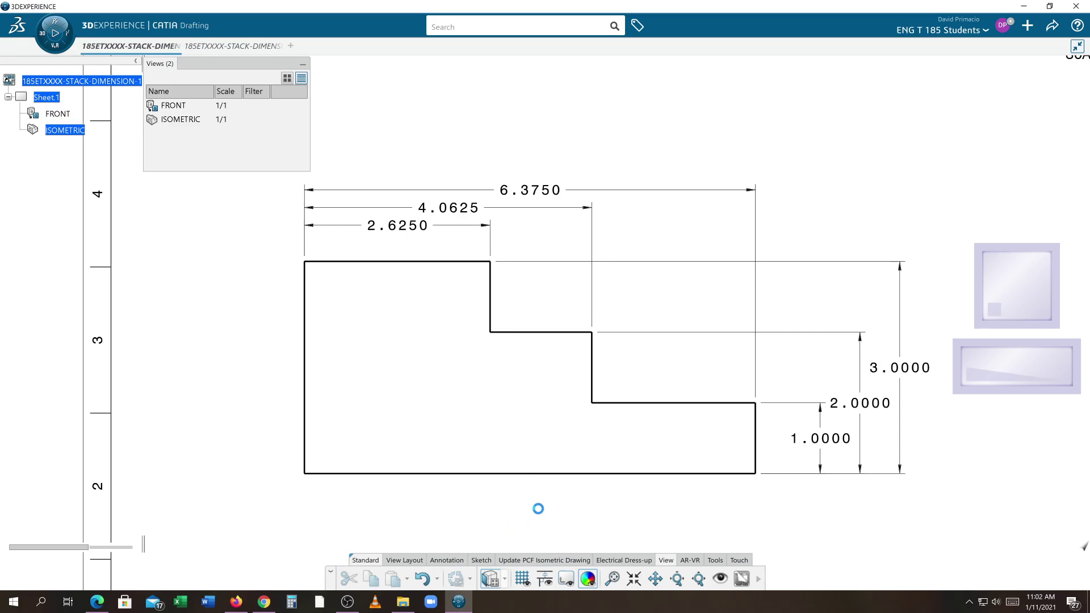
Show the Annotation tools and launch Datum Feature from the datum and tolerance flyout.
left_click(447, 561)
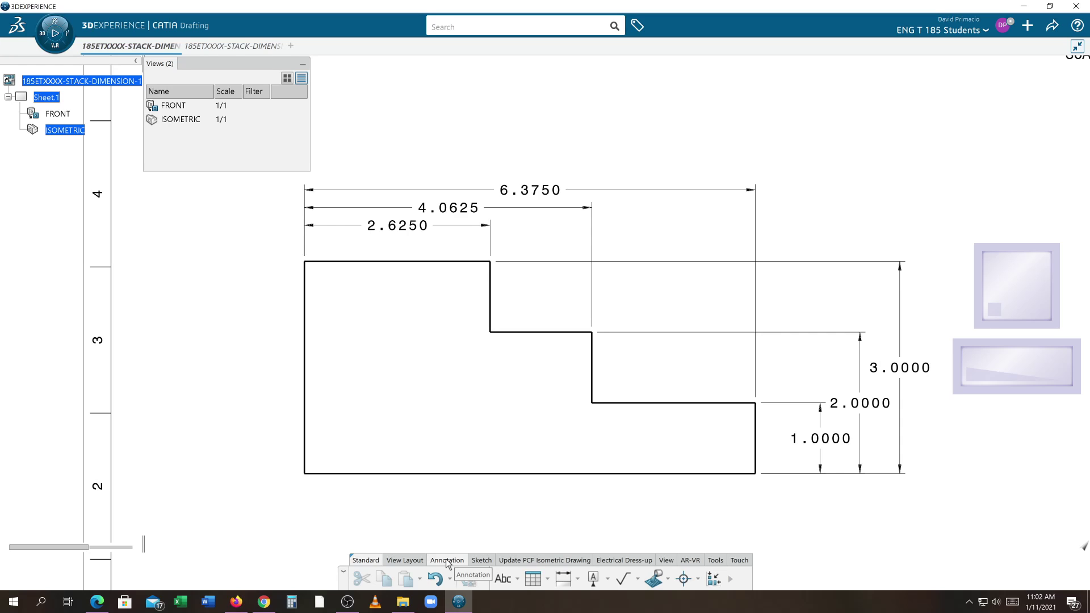
left_click(446, 560)
left_click(606, 580)
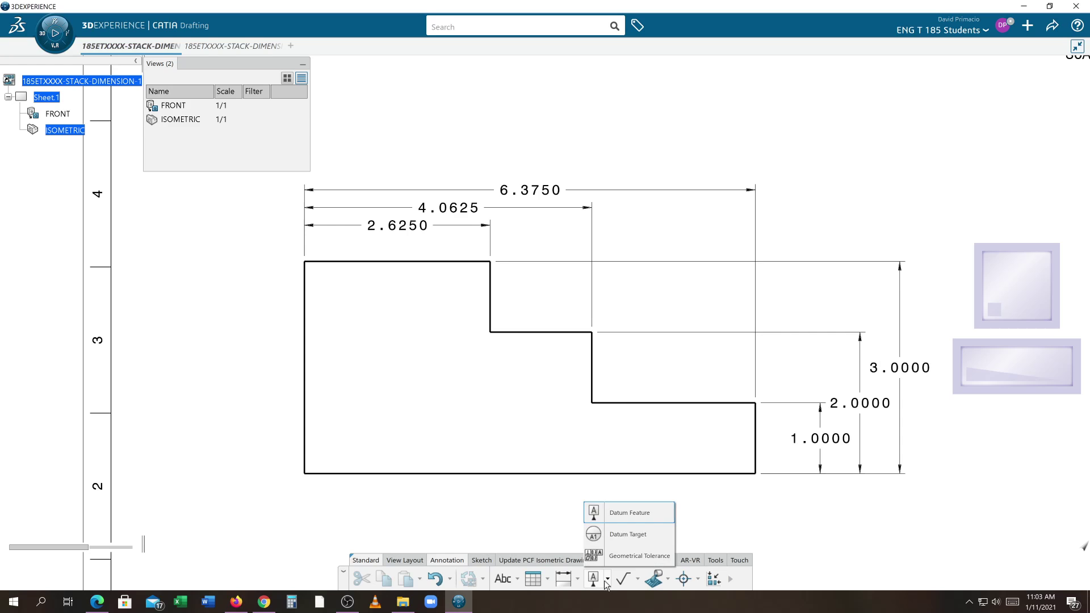
left_click(595, 516)
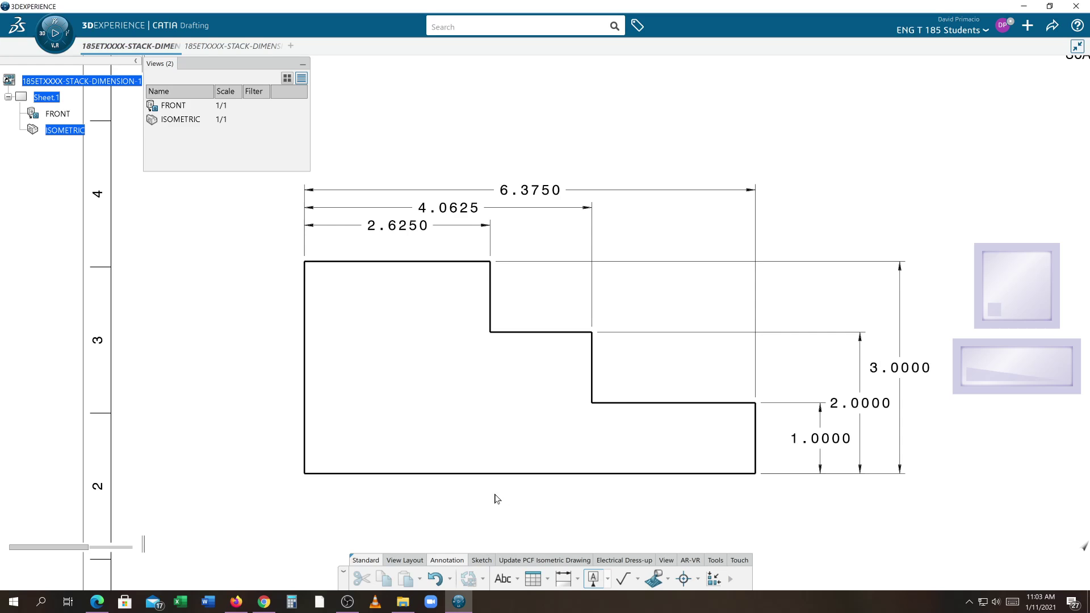
Attach datum A to the bottom edge with its box below, then shift the view.
left_click(510, 475)
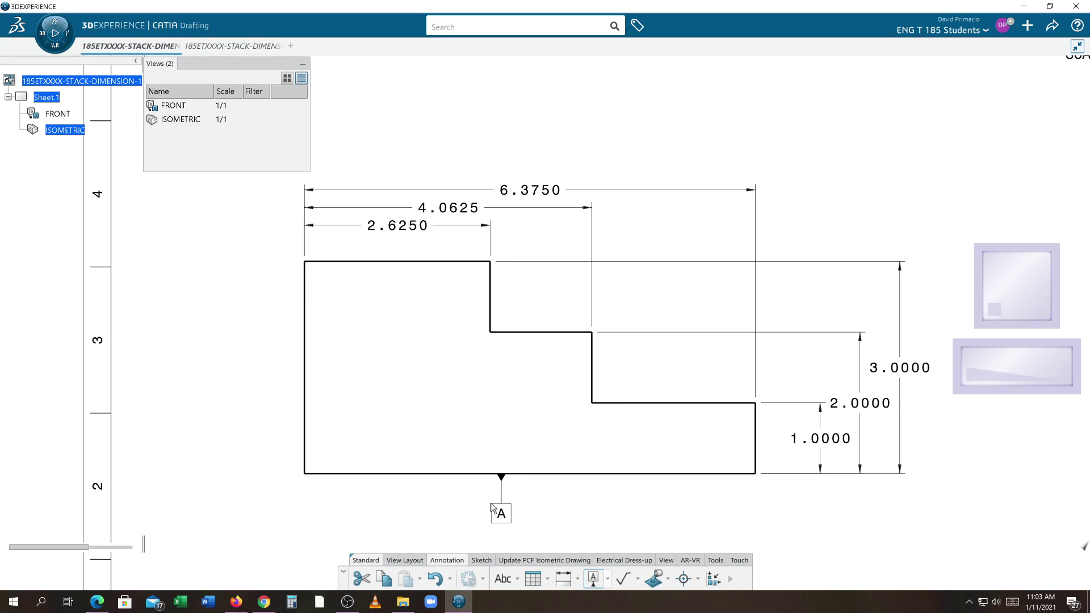
left_click(495, 508)
left_click(603, 535)
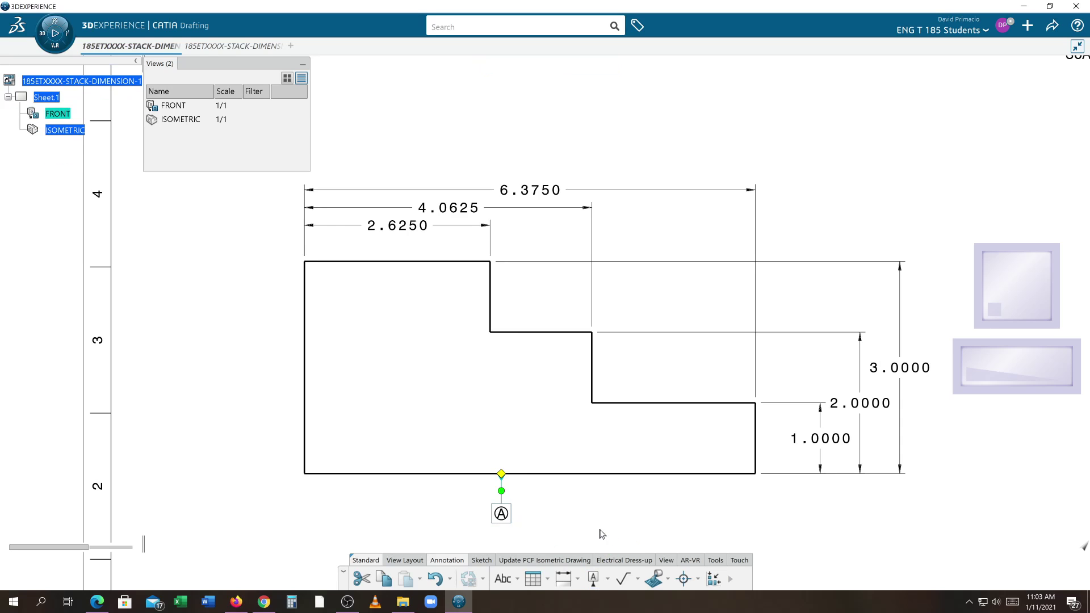
left_click(599, 529)
middle_click_drag(599, 529, 654, 506)
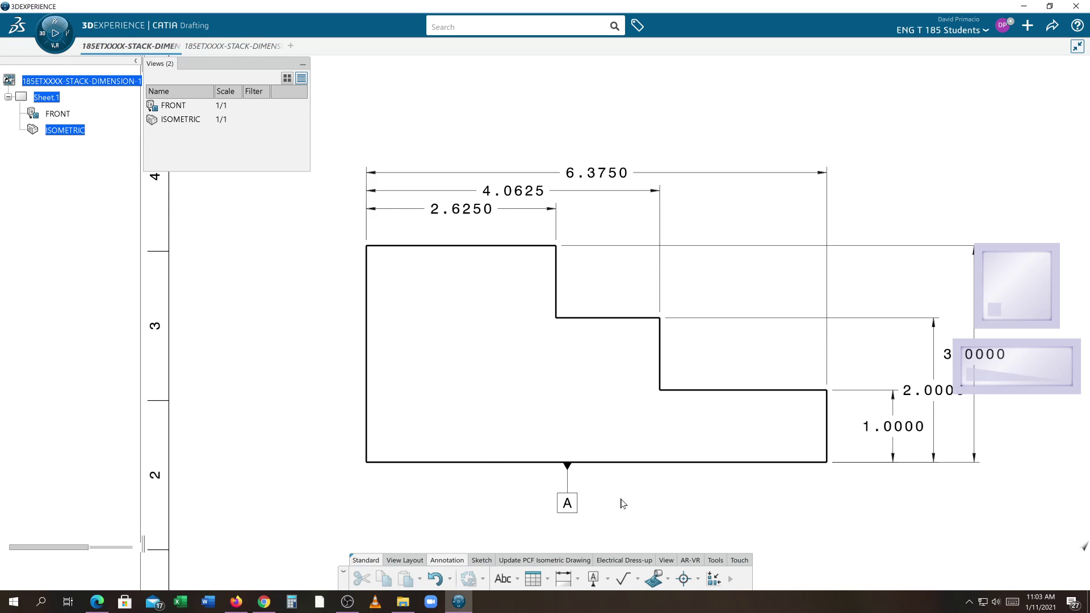
Attach datum B to the profile's left edge with its box placed to the left.
left_click(374, 361)
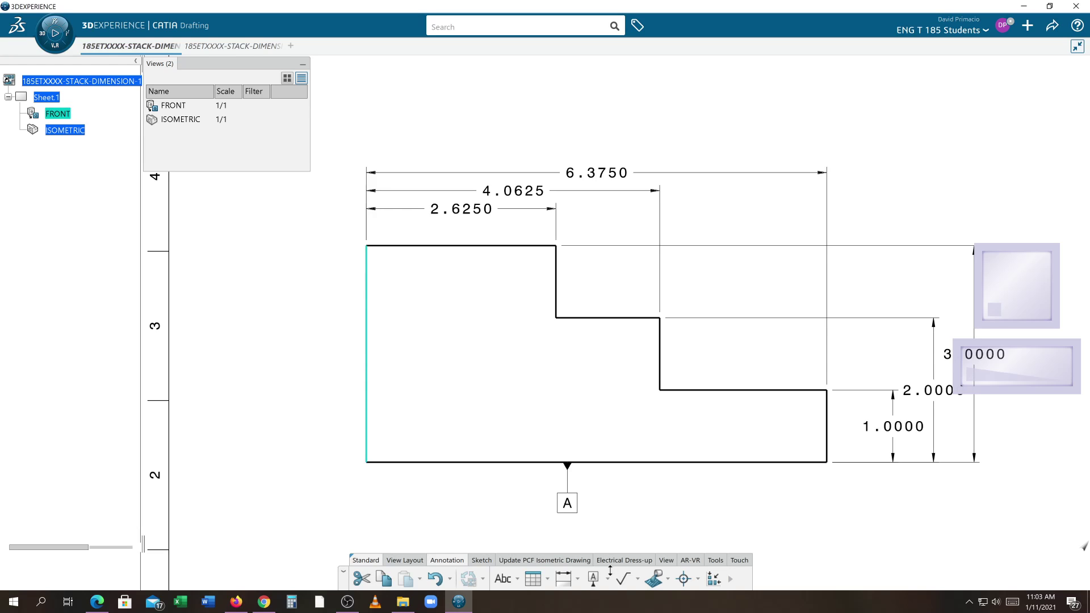
left_click(590, 579)
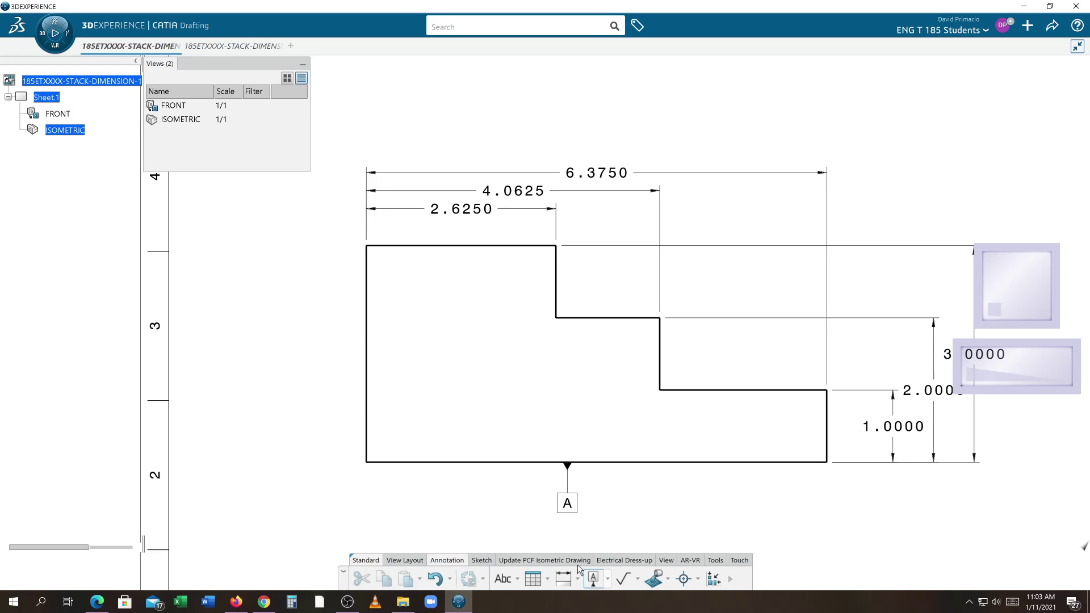
left_click(365, 376)
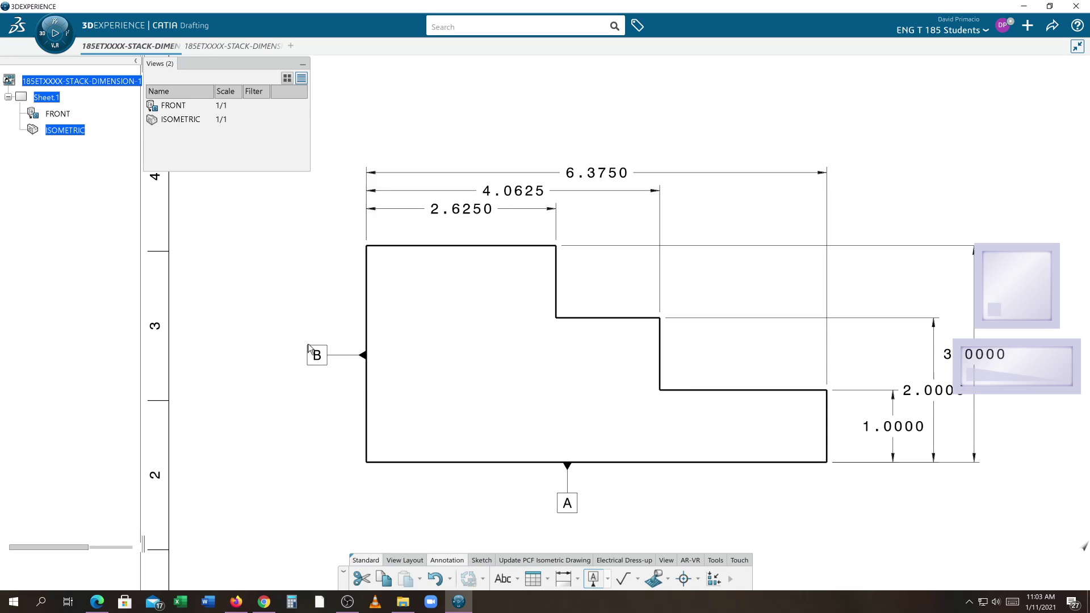
left_click(311, 345)
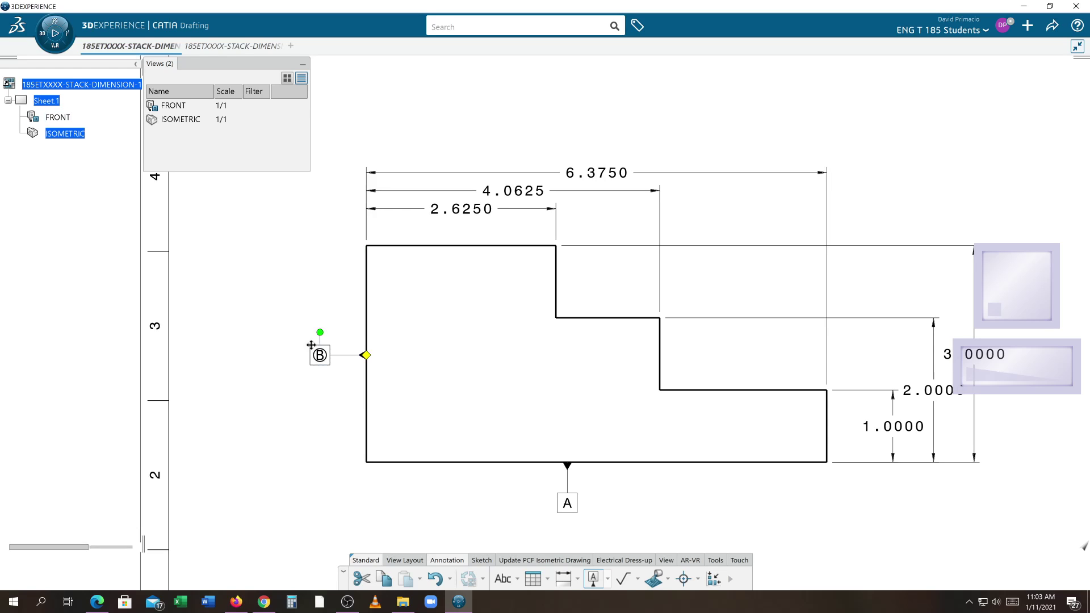
left_click(340, 462)
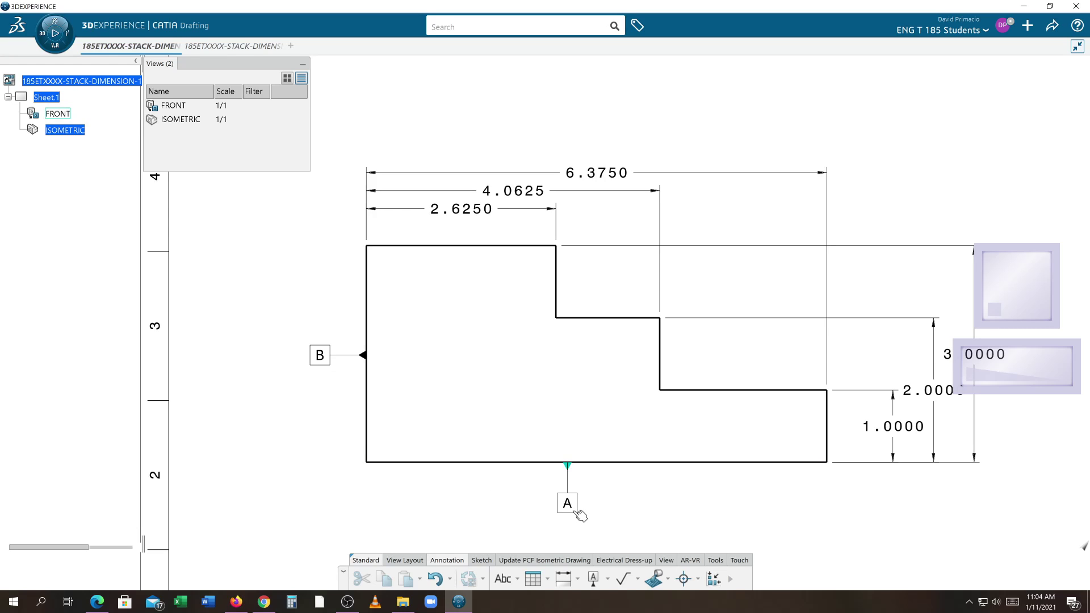
Begin a third datum on the bottom edge, cancel it, and select the FRONT view.
left_click(592, 583)
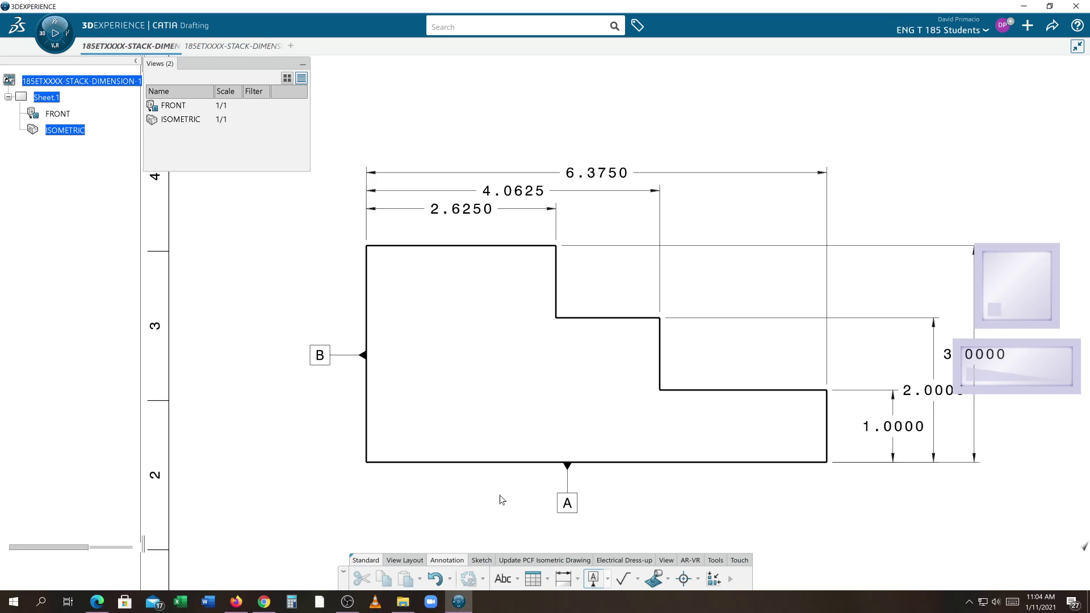
left_click(436, 463)
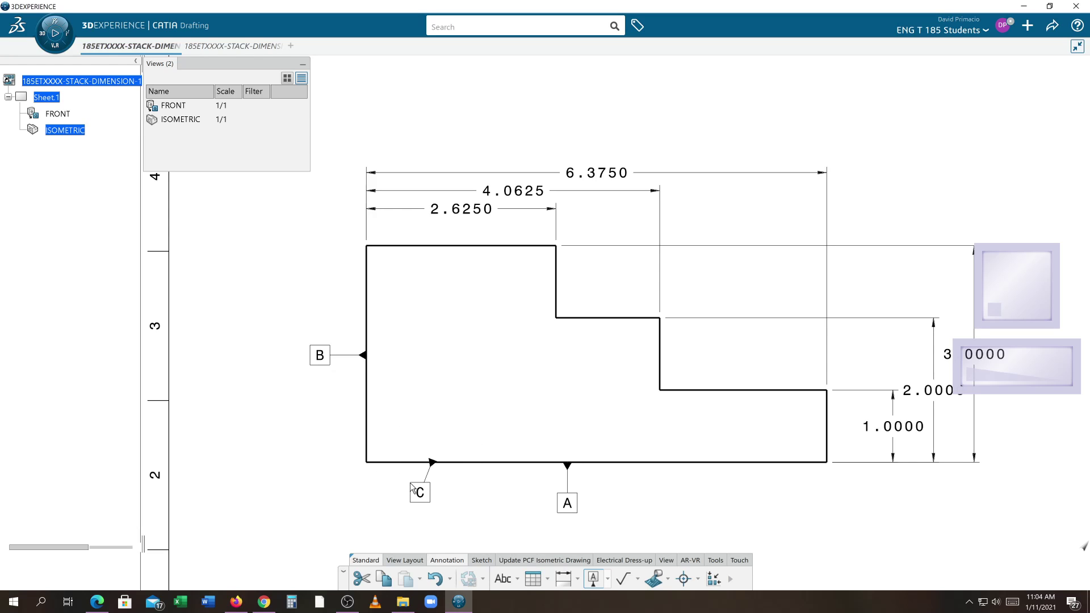
key("Escape")
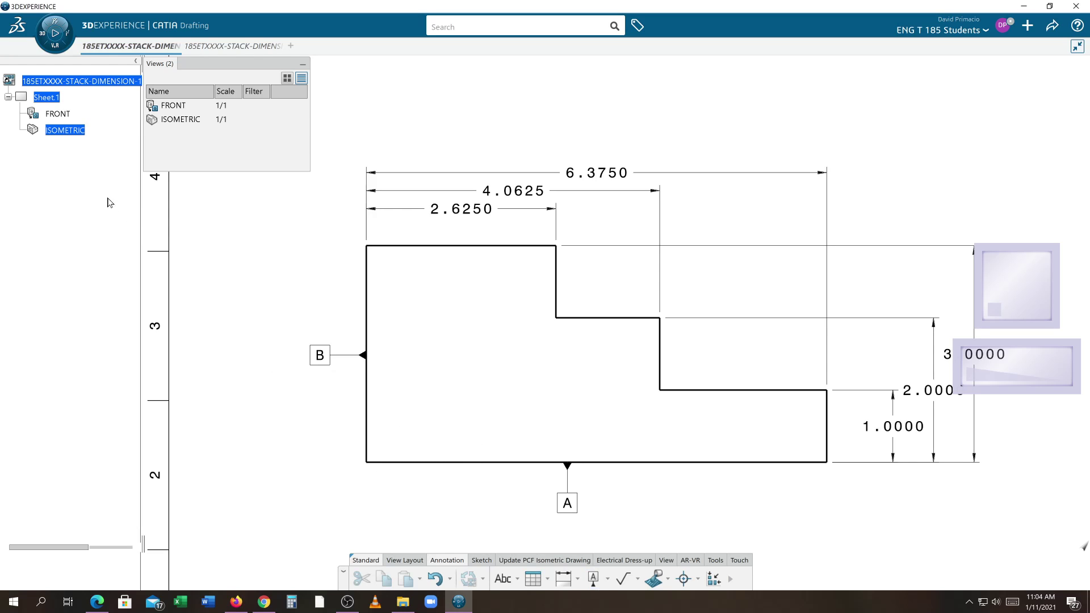
left_click(63, 115)
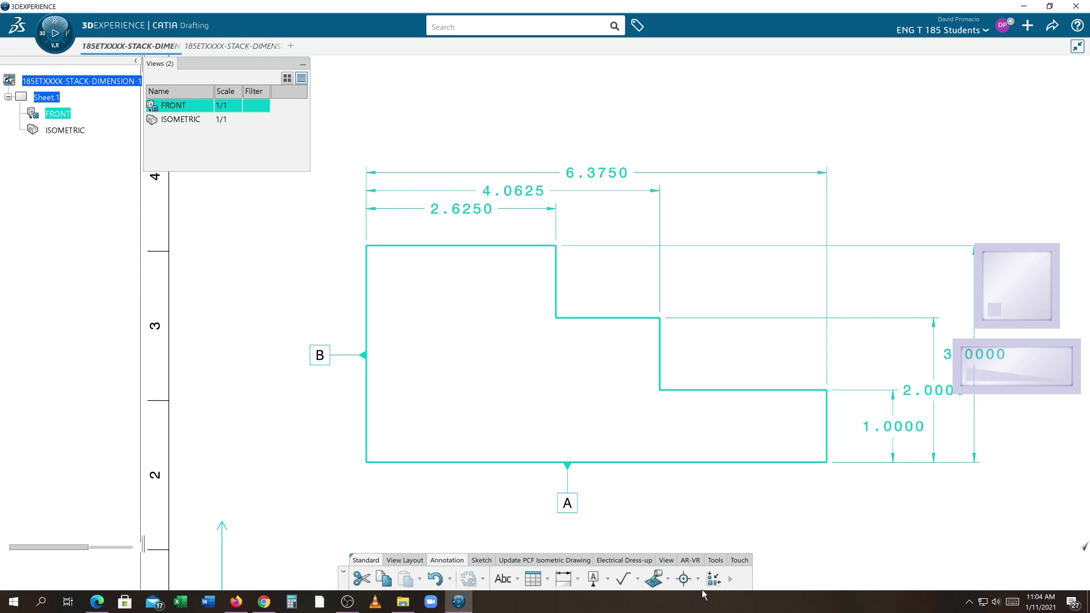
Place datum C on the bottom edge, confirm its label, then delete it.
left_click(595, 580)
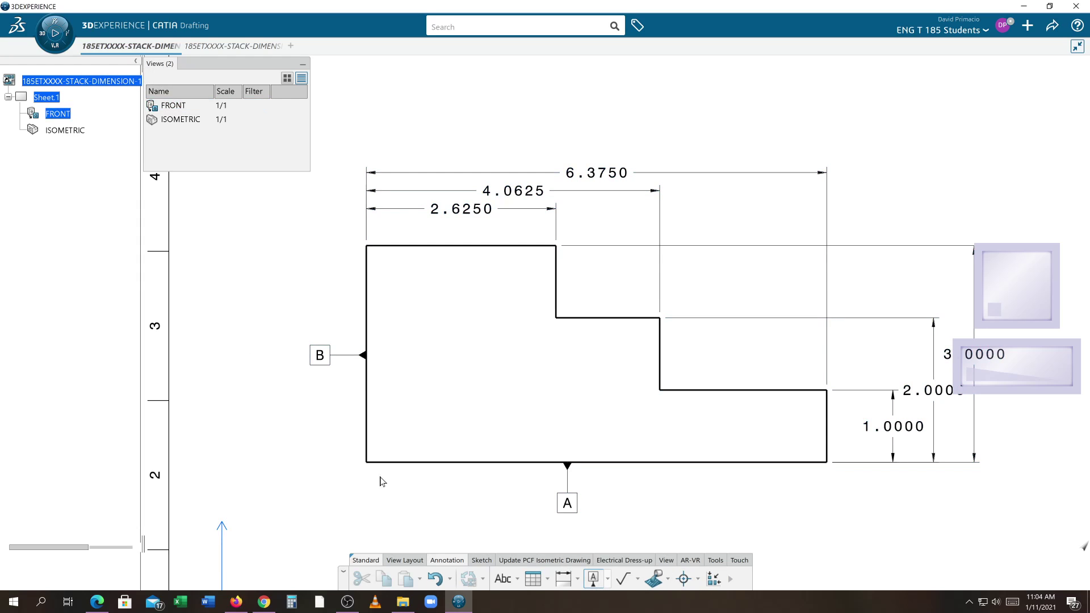
left_click(410, 463)
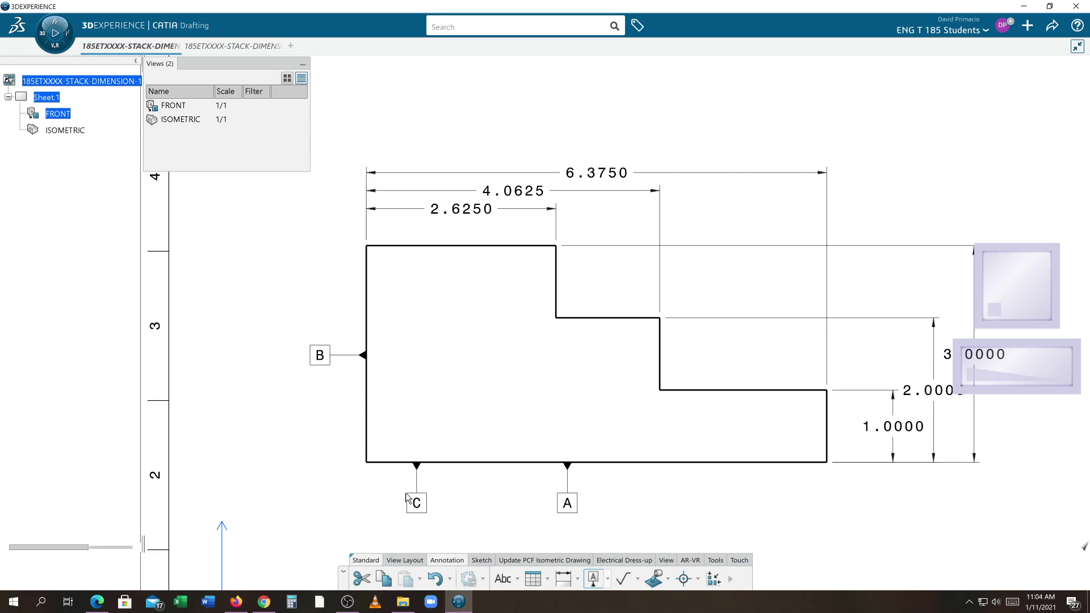
left_click(313, 120)
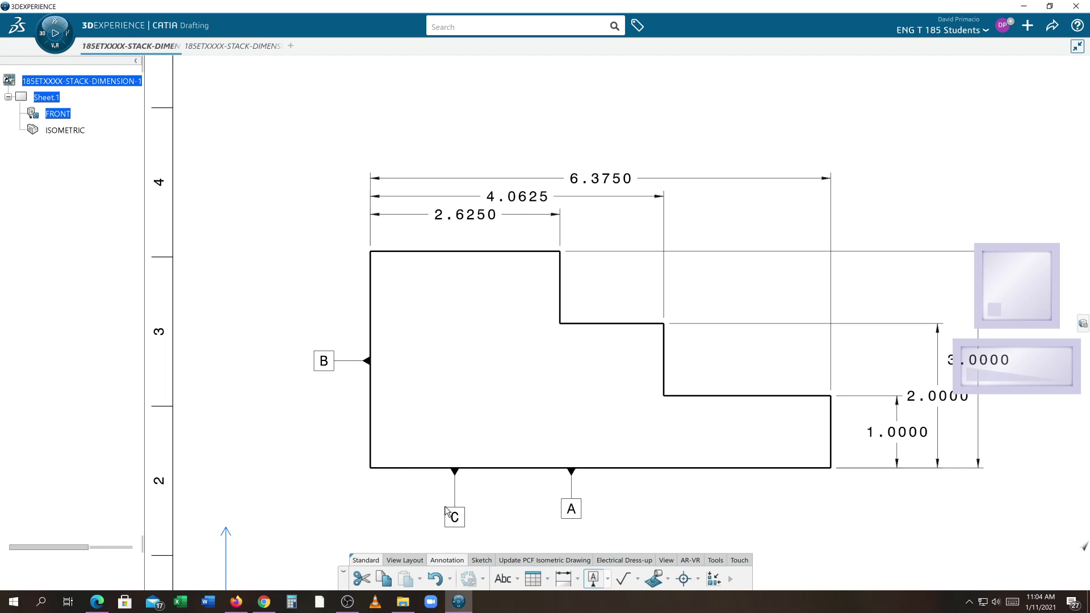
left_click(432, 511)
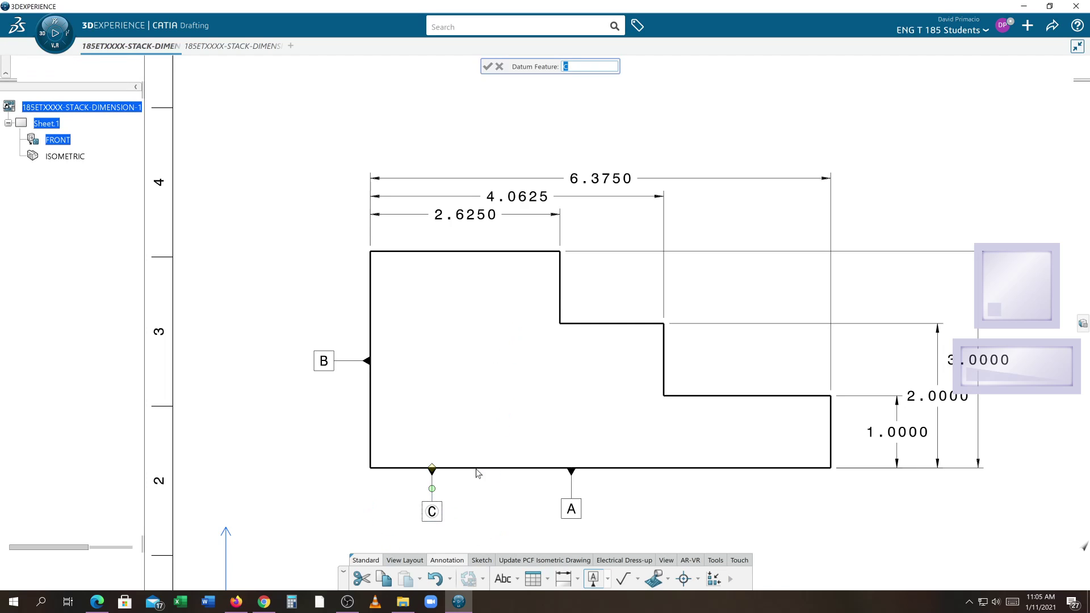
left_click(518, 63)
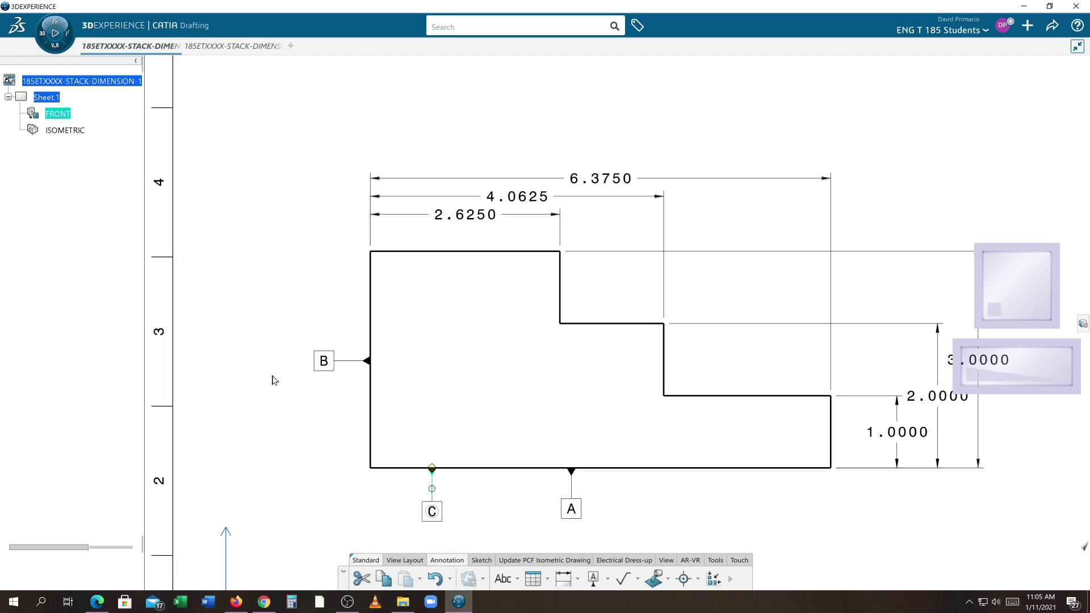
key("Delete")
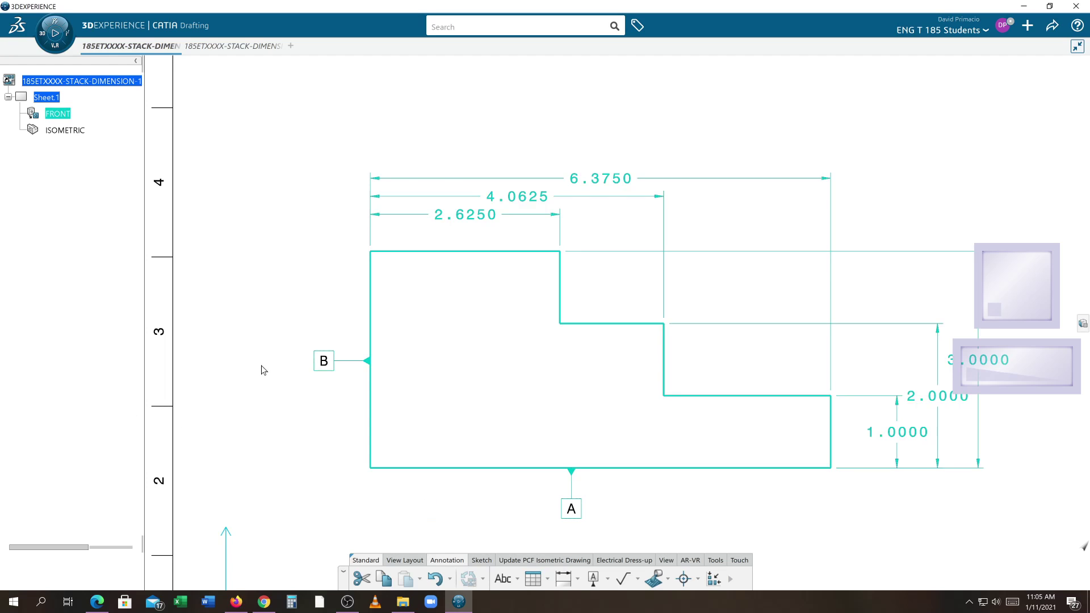
left_click(593, 579)
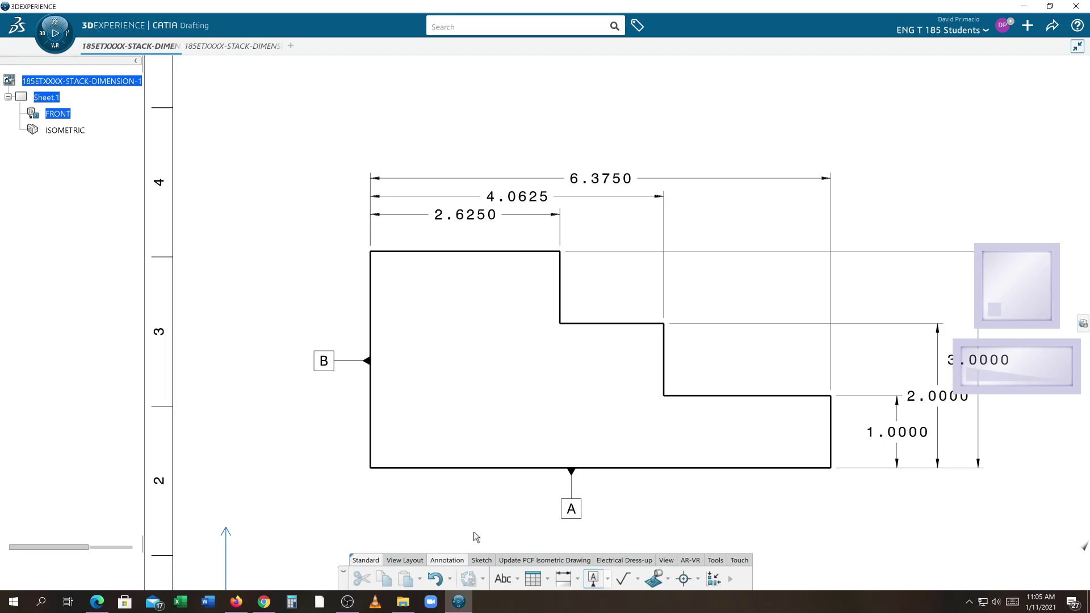
left_click(463, 469)
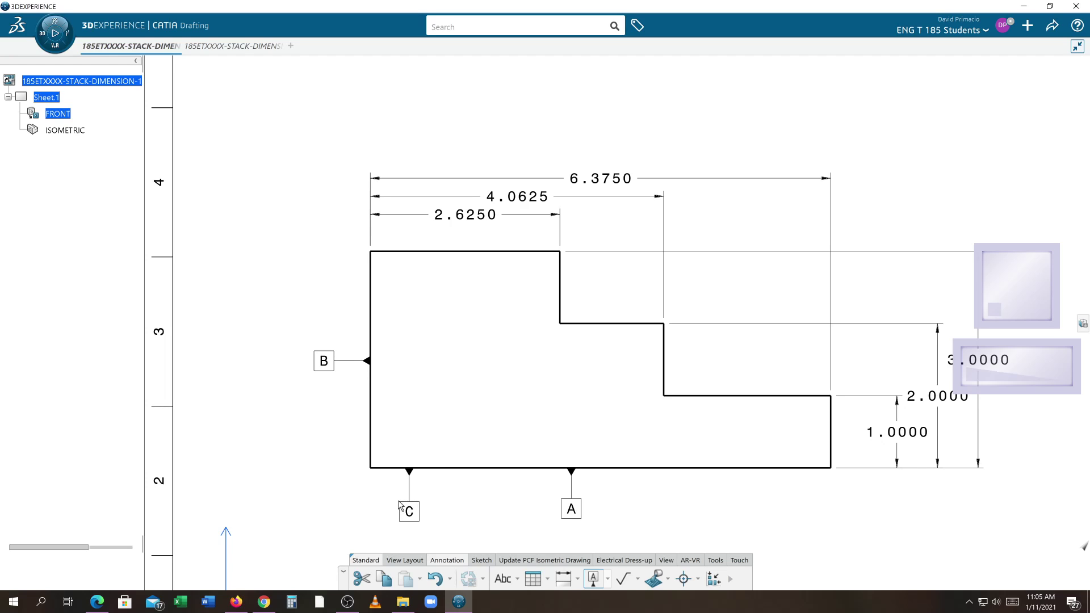
left_click(402, 502)
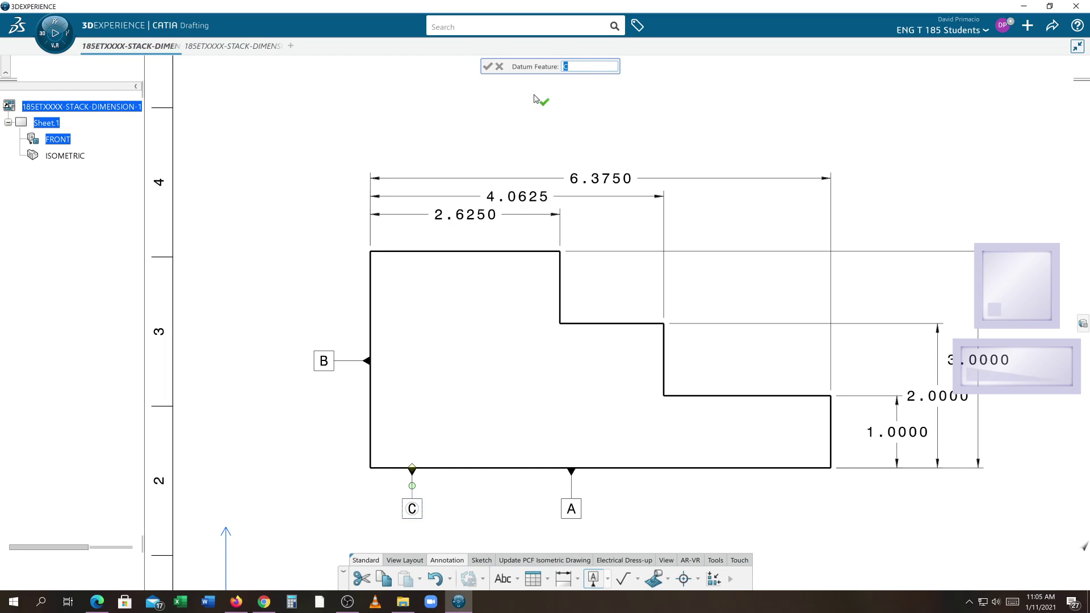
type("d")
key("BackSpace")
type("D")
key("Return")
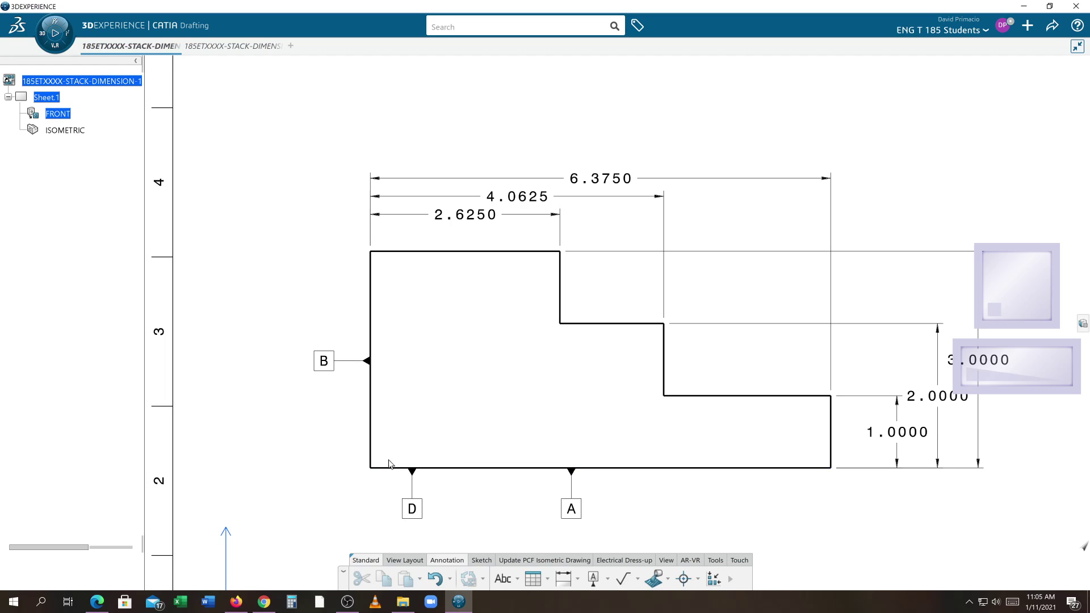
left_click(437, 512)
key("Delete")
mouse_move(438, 512)
middle_mouse_down()
mouse_move(307, 484)
mouse_move(343, 497)
mouse_move(313, 502)
middle_mouse_up()
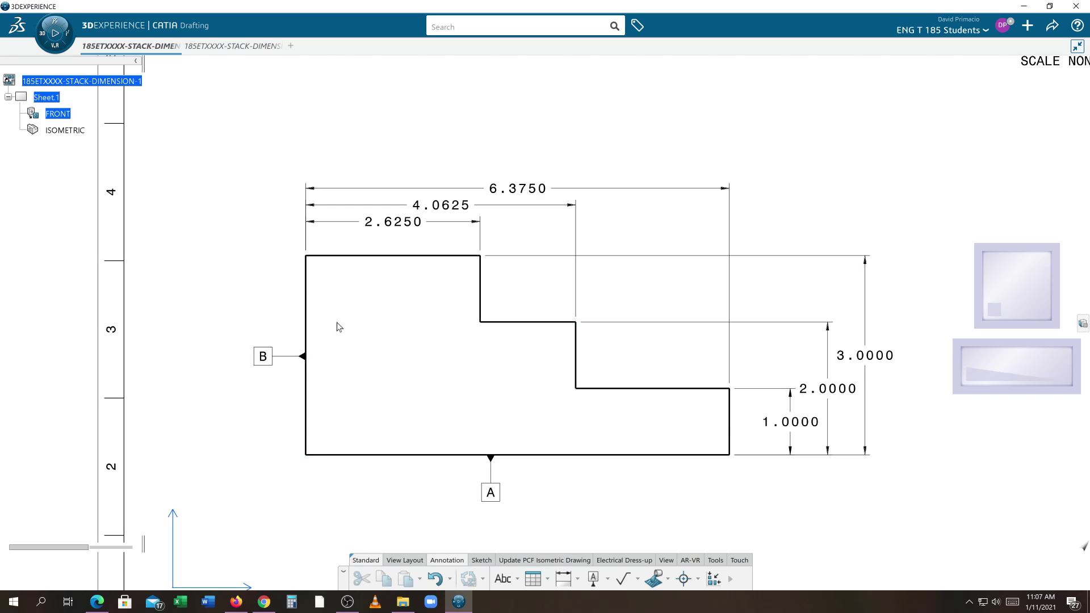
scroll(637, 467, "up", 4)
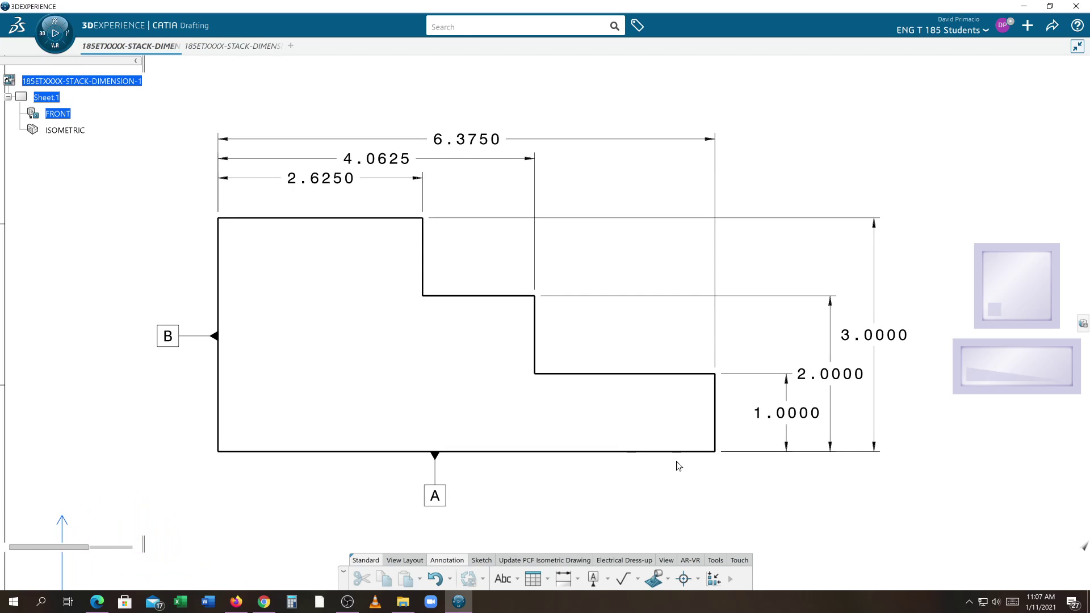
scroll(638, 460, "up", 2)
middle_click_drag(654, 467, 628, 458)
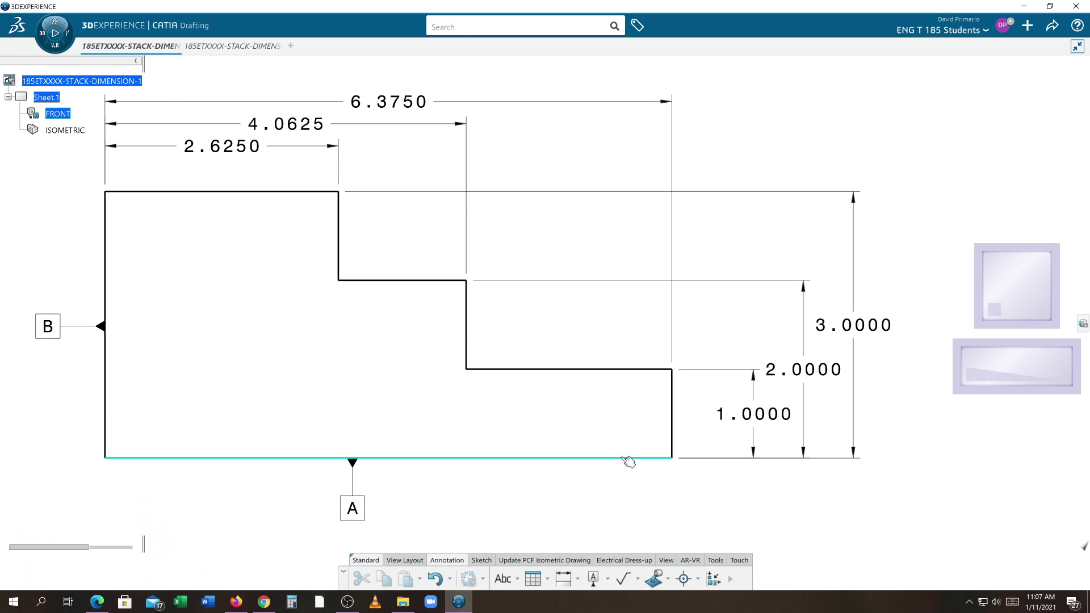
left_click(879, 327)
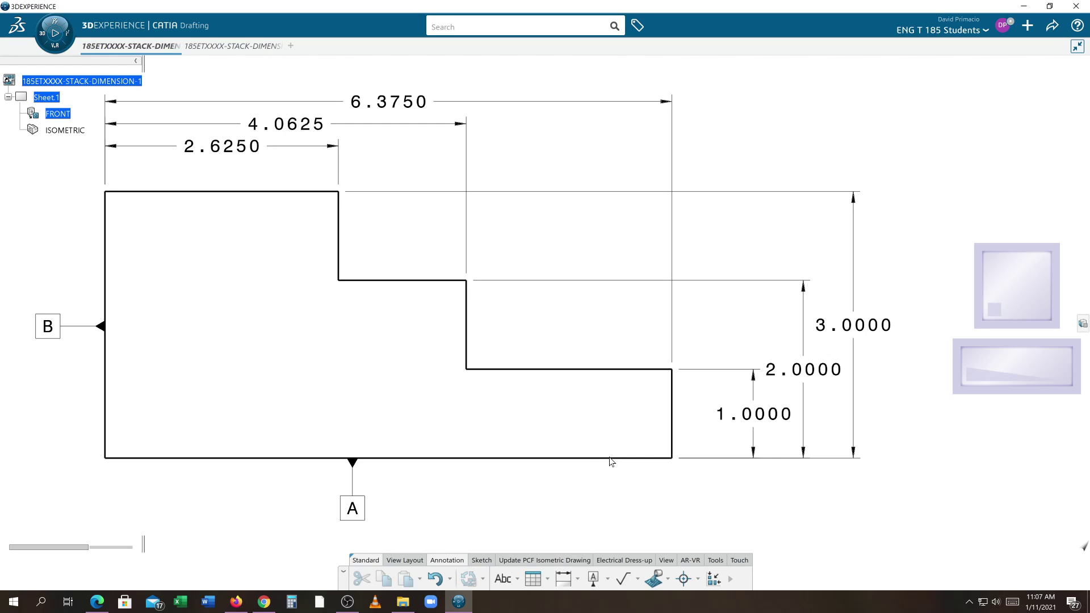
left_click(874, 335)
scroll(907, 444, "down", 5)
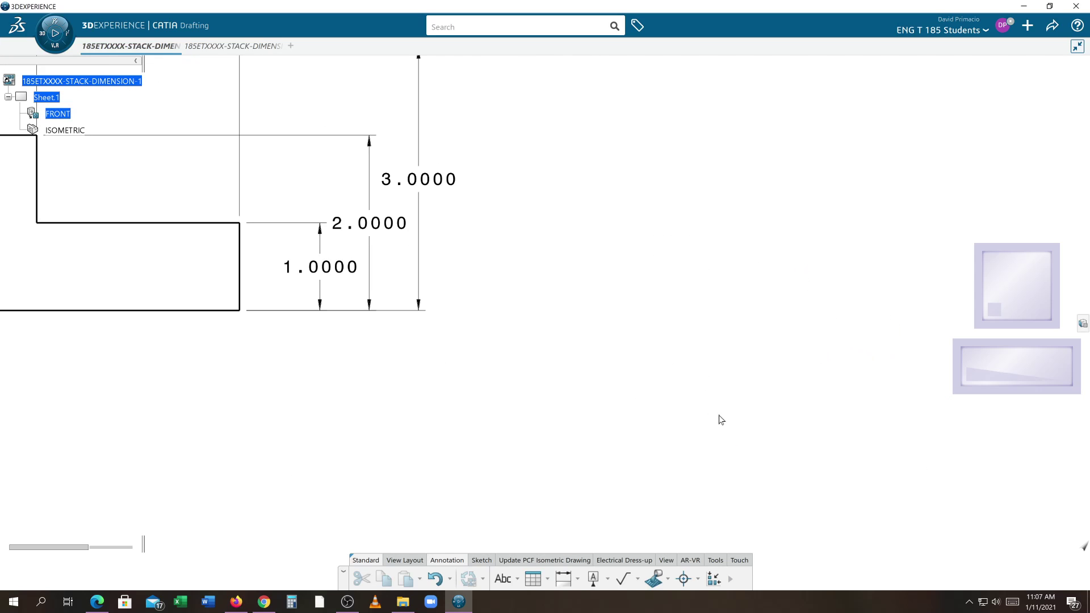
scroll(574, 441, "down", 1)
scroll(570, 421, "up", 6)
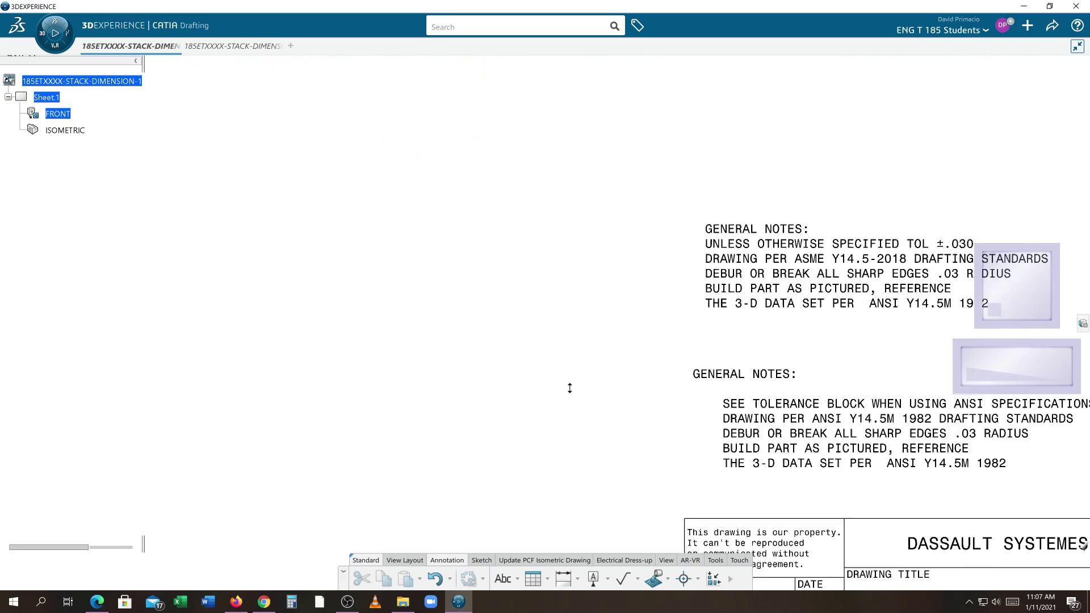
mouse_move(656, 386)
middle_mouse_down()
mouse_move(587, 326)
mouse_move(511, 316)
mouse_move(639, 238)
middle_mouse_up()
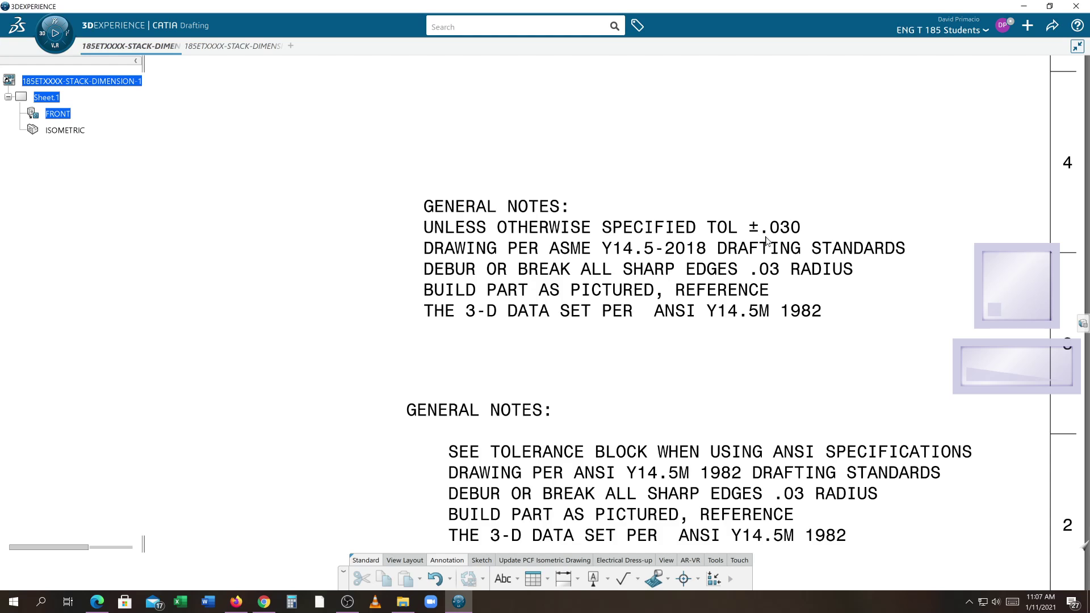
mouse_move(257, 288)
middle_mouse_down()
mouse_move(331, 297)
mouse_move(287, 331)
mouse_move(797, 355)
mouse_move(560, 343)
mouse_move(643, 328)
mouse_move(701, 287)
mouse_move(723, 241)
mouse_move(725, 355)
mouse_move(650, 309)
mouse_move(670, 313)
middle_mouse_up()
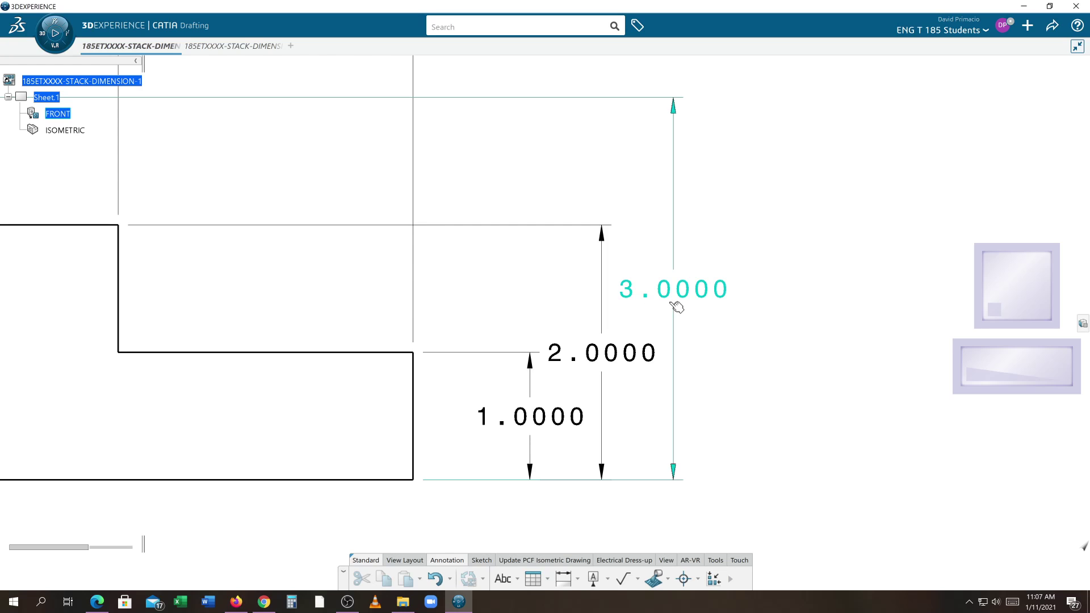
mouse_move(685, 302)
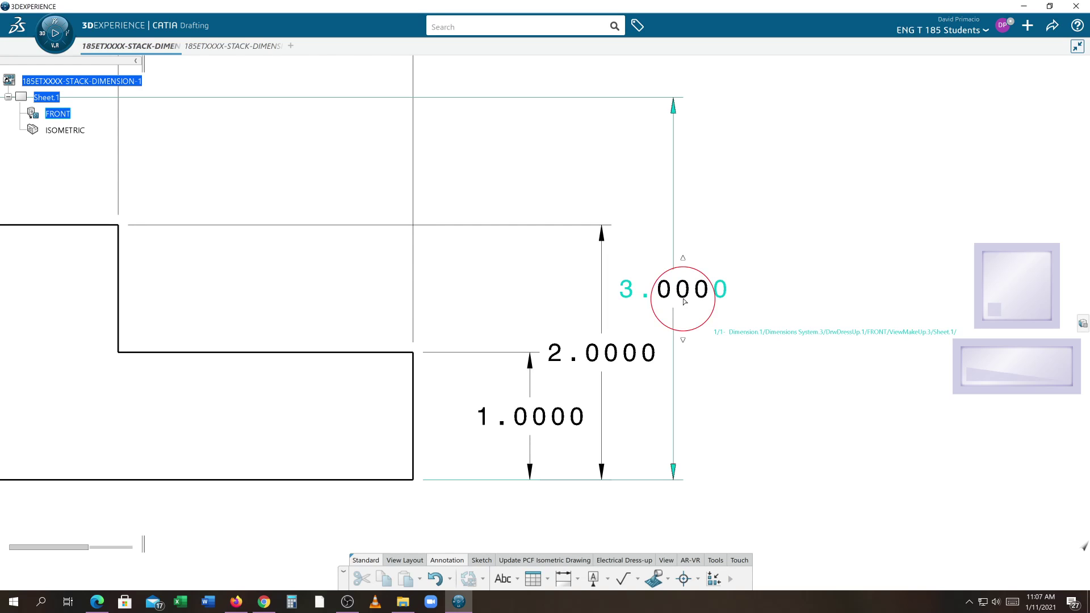